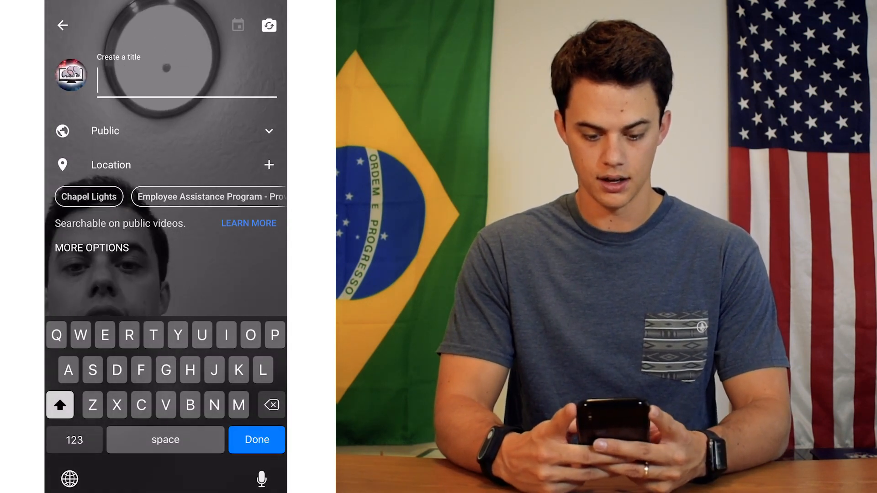
# Step: Title the mobile live stream "Live from phone" and continue with public visibility
pyautogui.write('Live fro')
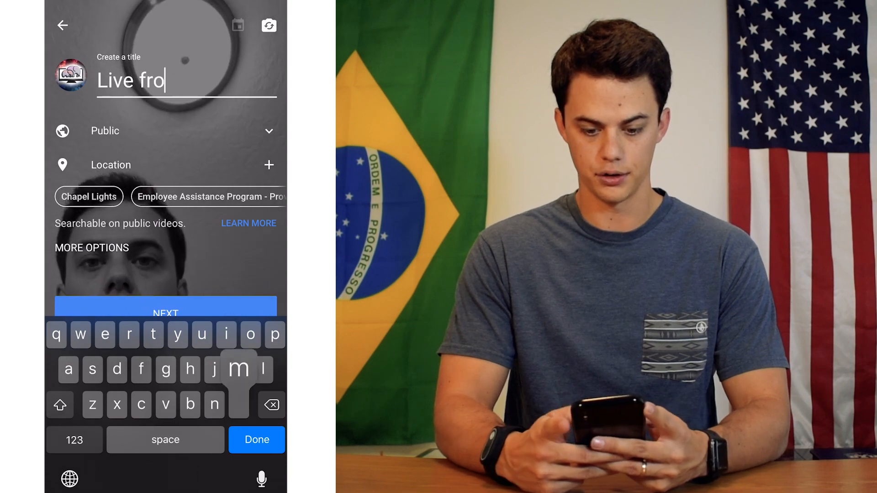
pyautogui.write('m phone')
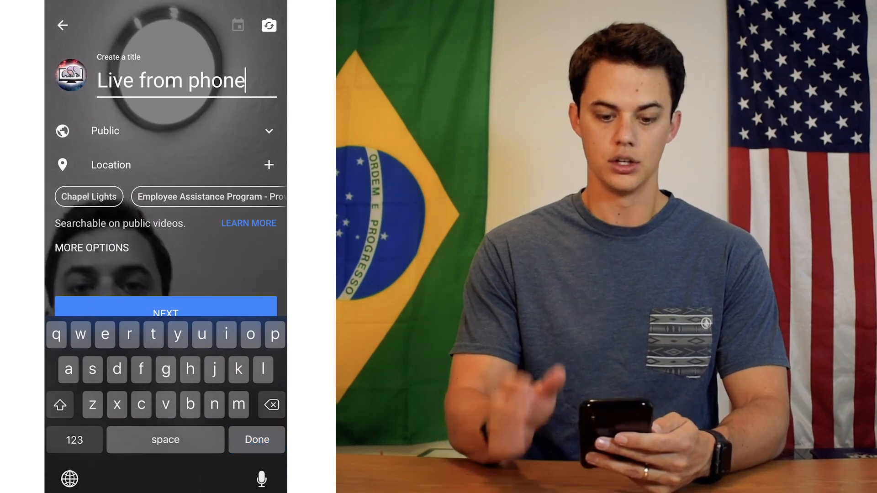
pyautogui.press('Return')
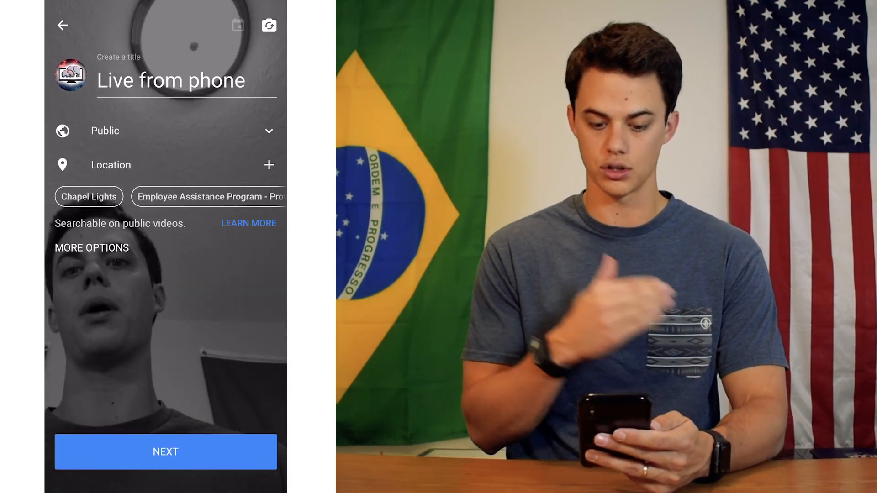
pyautogui.click(165, 452)
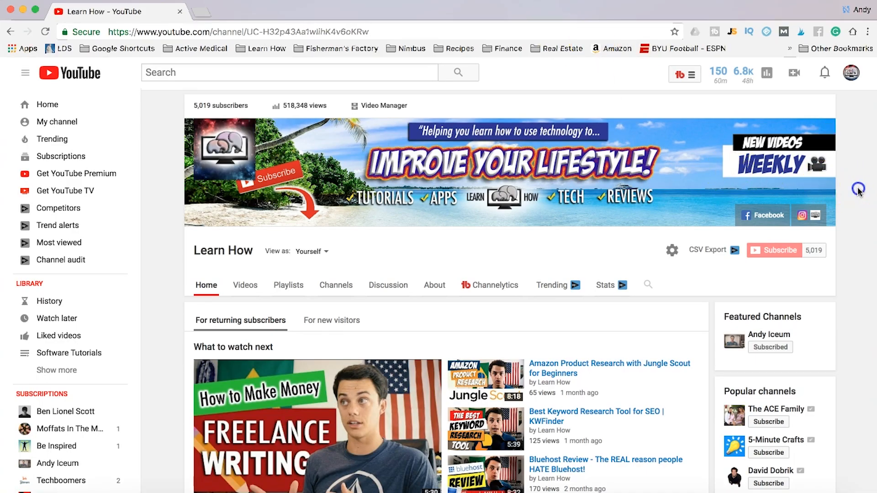
# Step: Go from the channel page to Creator Studio and bring up the live streaming dashboard
pyautogui.click(25, 72)
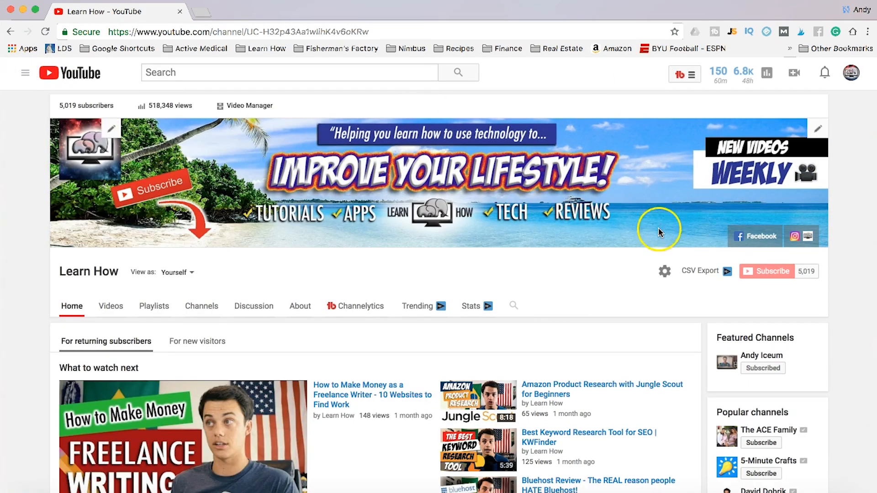
pyautogui.click(850, 72)
pyautogui.click(765, 149)
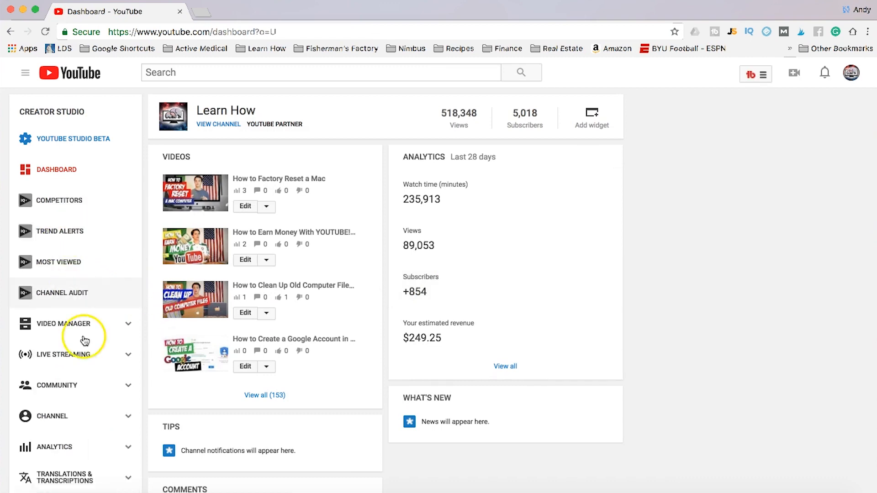
pyautogui.scroll(-3, 114, 350)
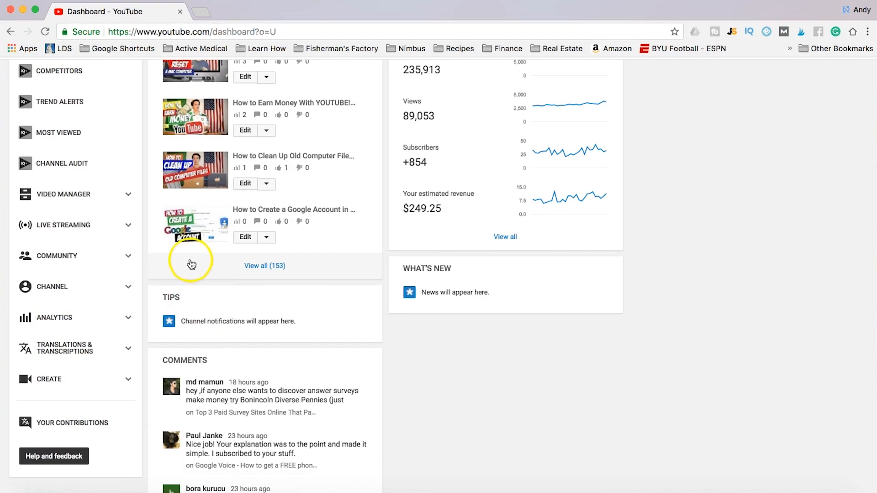
pyautogui.click(69, 226)
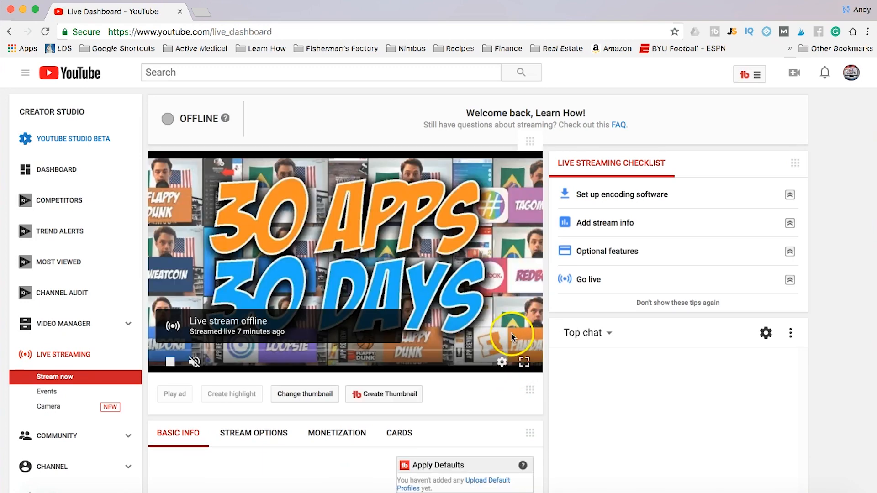
# Step: Replace the stream title in the basic info with "First Live Stream"
pyautogui.scroll(-5, 495, 379)
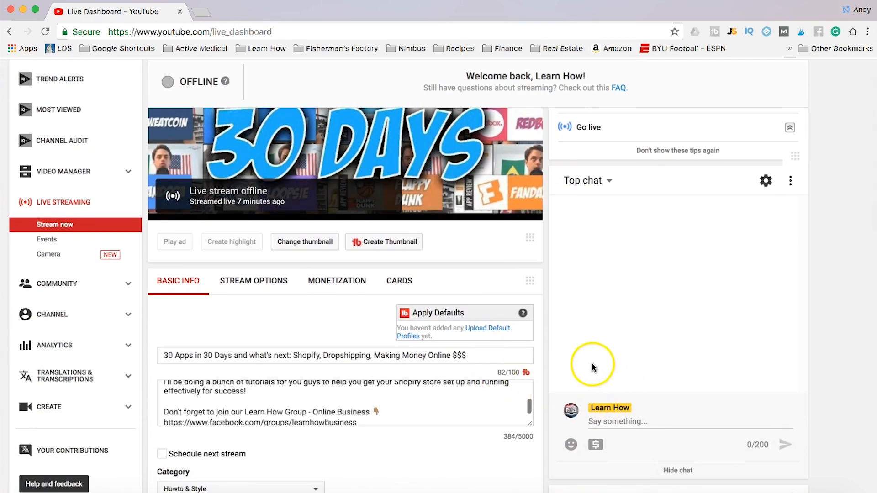
pyautogui.scroll(-4, 539, 420)
pyautogui.scroll(3, 447, 253)
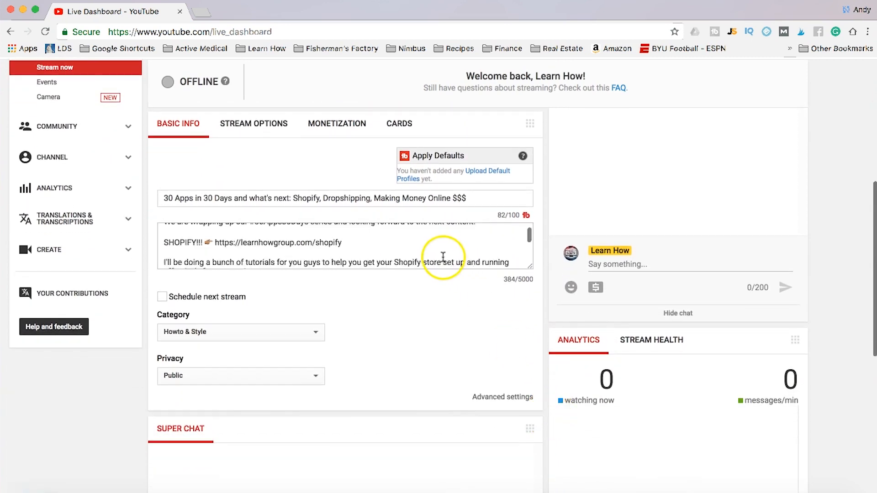
pyautogui.moveTo(502, 198); pyautogui.dragTo(121, 198)
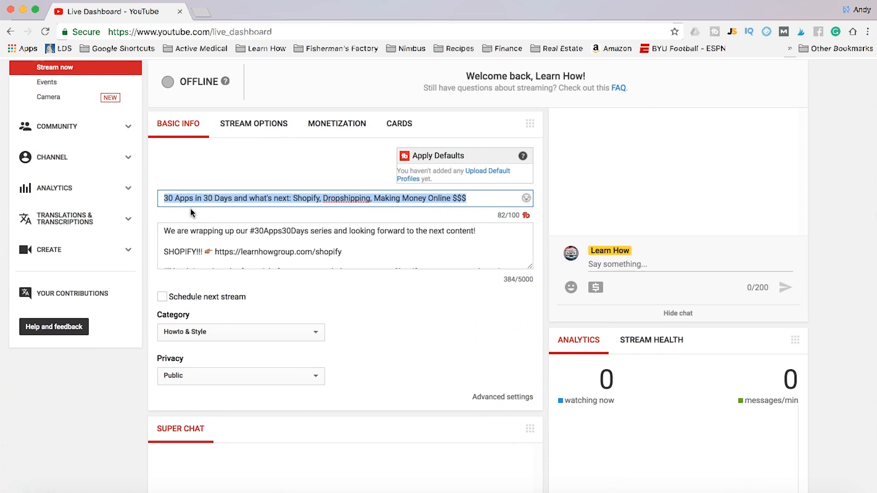
pyautogui.write('First Live Stream')
pyautogui.press('Tab')
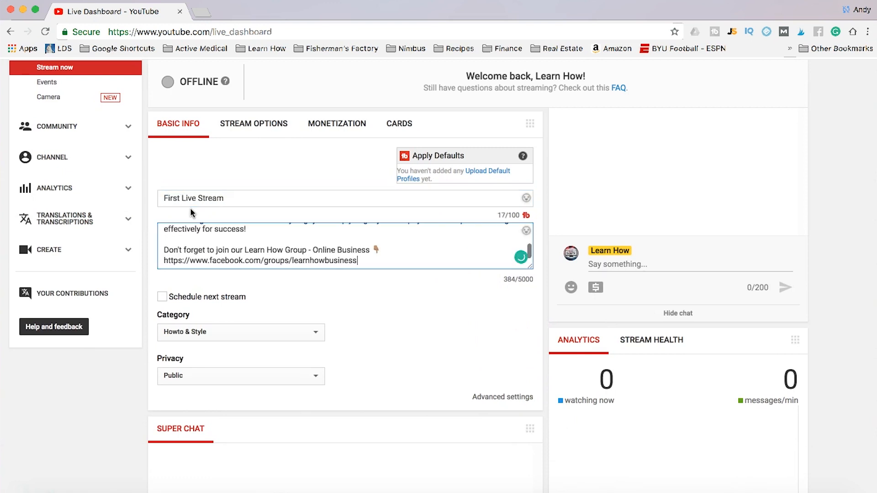
# Step: Replace the whole stream description with "This is my first live stream!"
pyautogui.click(320, 235)
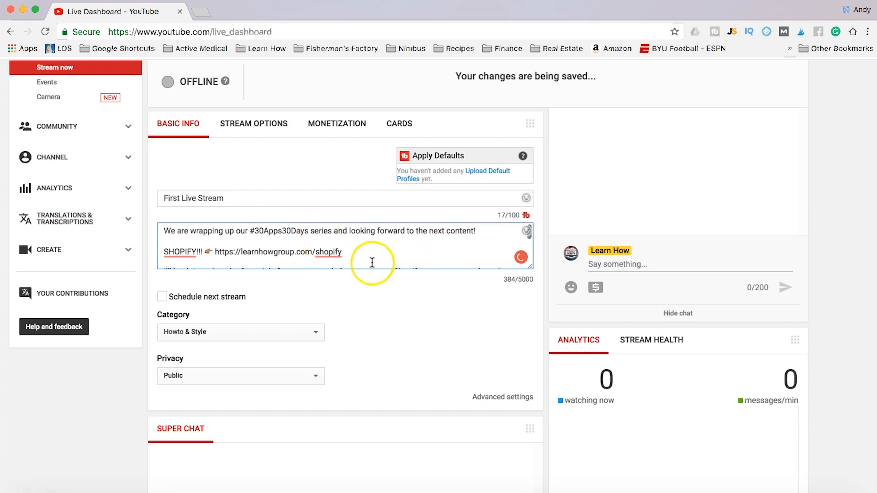
pyautogui.scroll(-5, 372, 261)
pyautogui.scroll(-1, 371, 261)
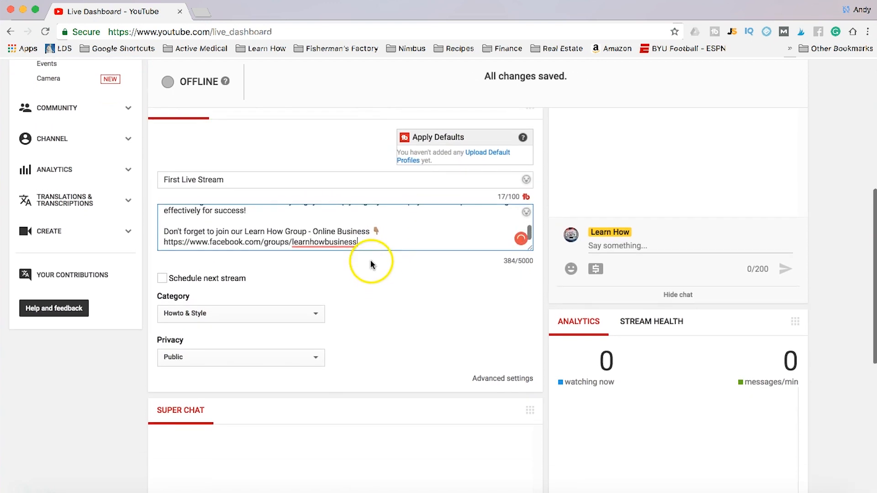
pyautogui.press('super+a')
pyautogui.write('T')
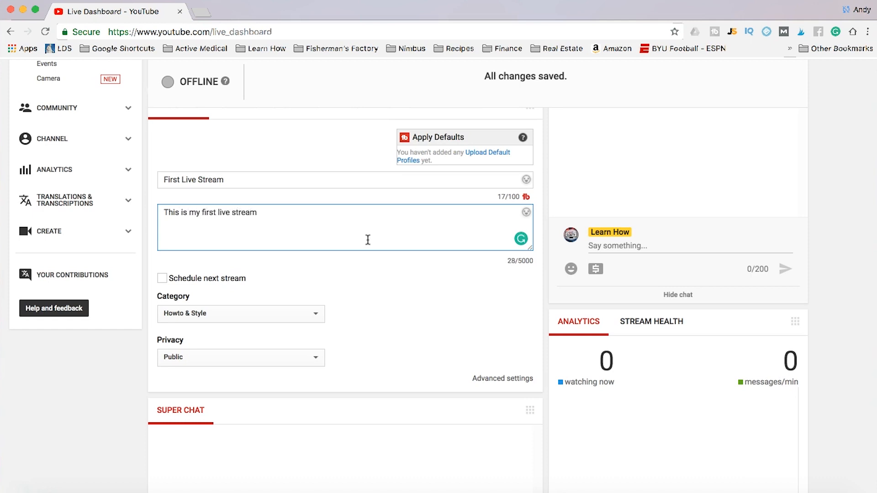
pyautogui.click(461, 286)
# Step: Review the stream's category, privacy and encoder setup, and look at the thumbnail file chooser without picking an image
pyautogui.scroll(-2, 425, 321)
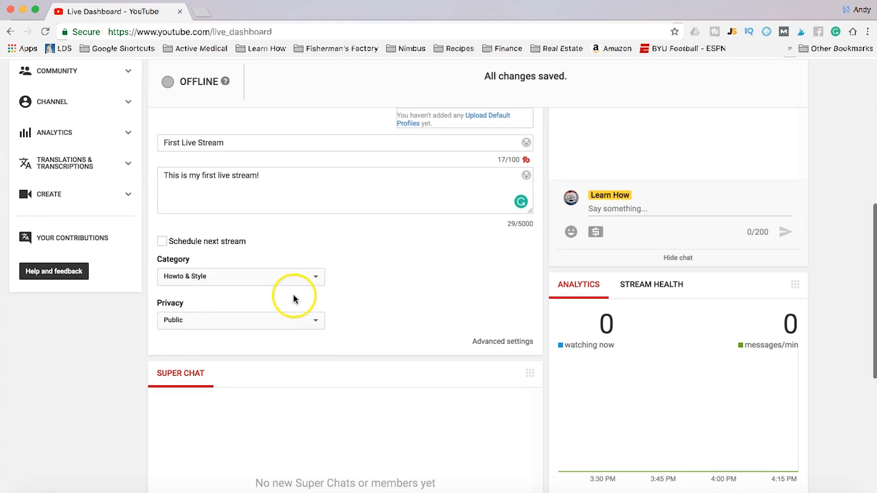
pyautogui.scroll(5, 446, 327)
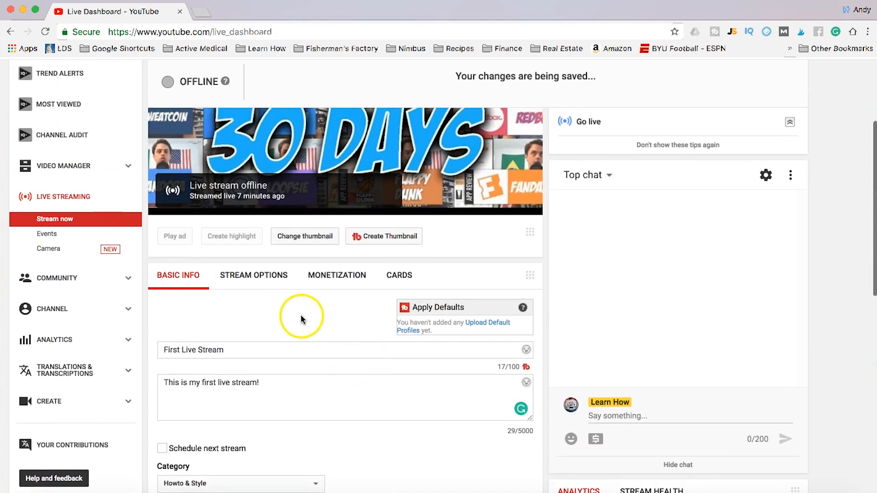
pyautogui.scroll(4, 308, 242)
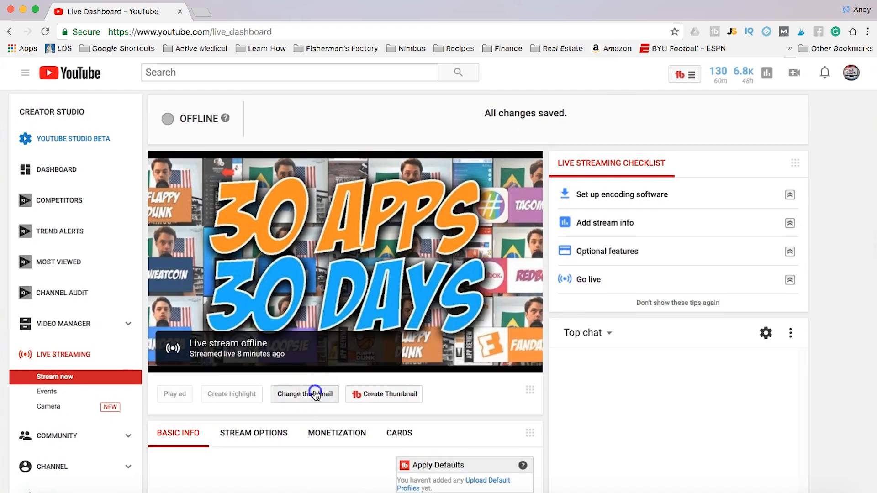
pyautogui.click(315, 394)
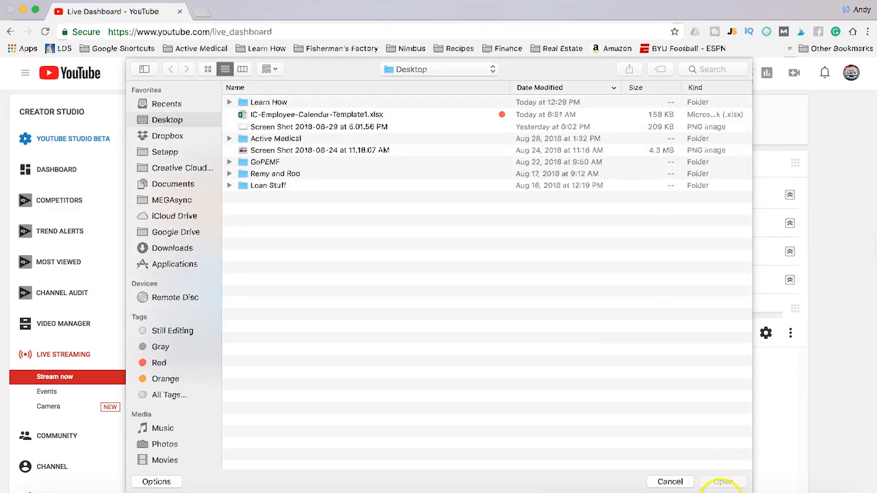
pyautogui.click(671, 482)
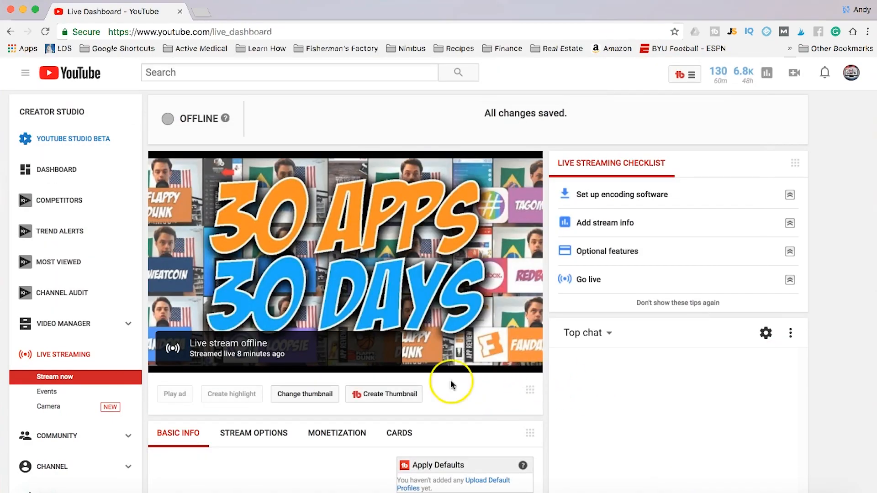
pyautogui.scroll(-9, 442, 371)
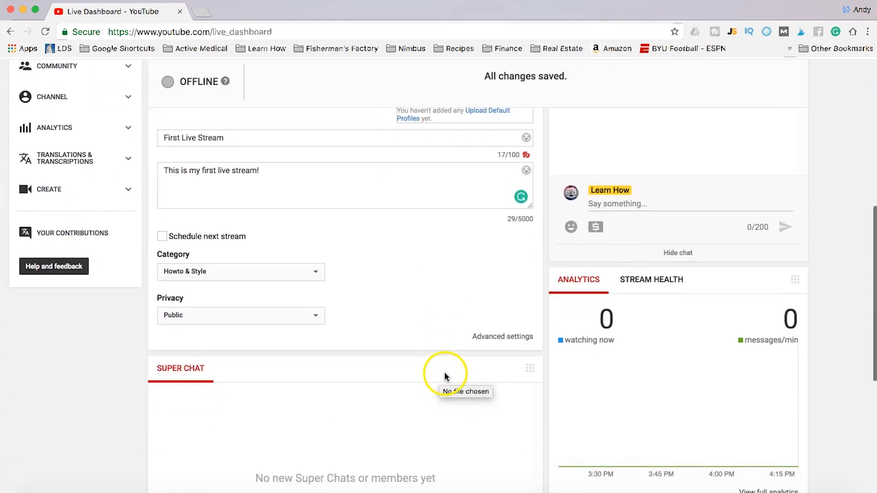
pyautogui.scroll(-2, 446, 376)
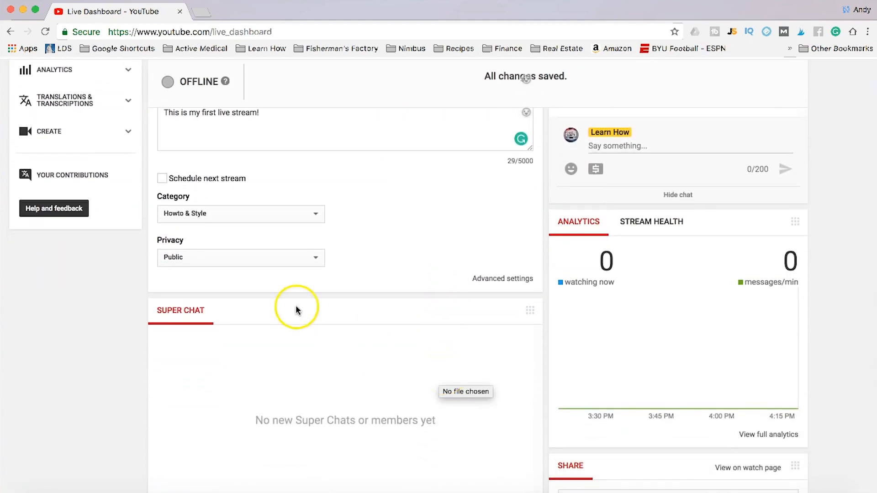
pyautogui.scroll(-5, 120, 345)
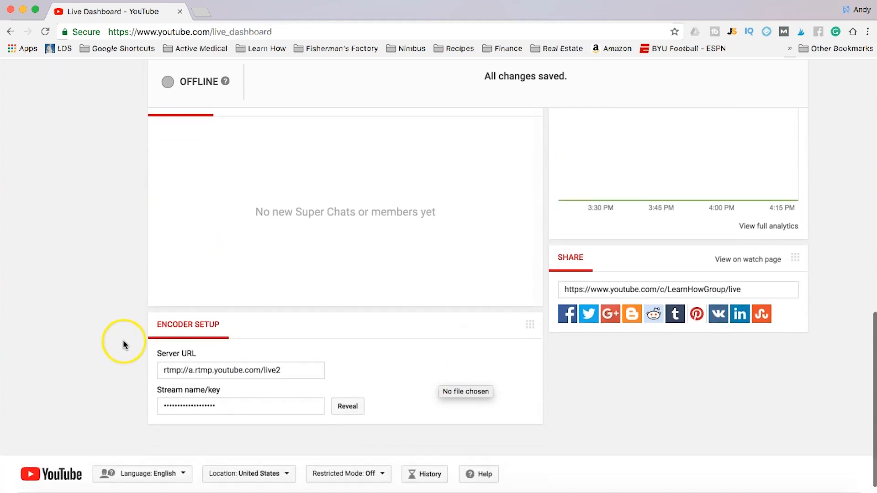
pyautogui.scroll(10, 122, 342)
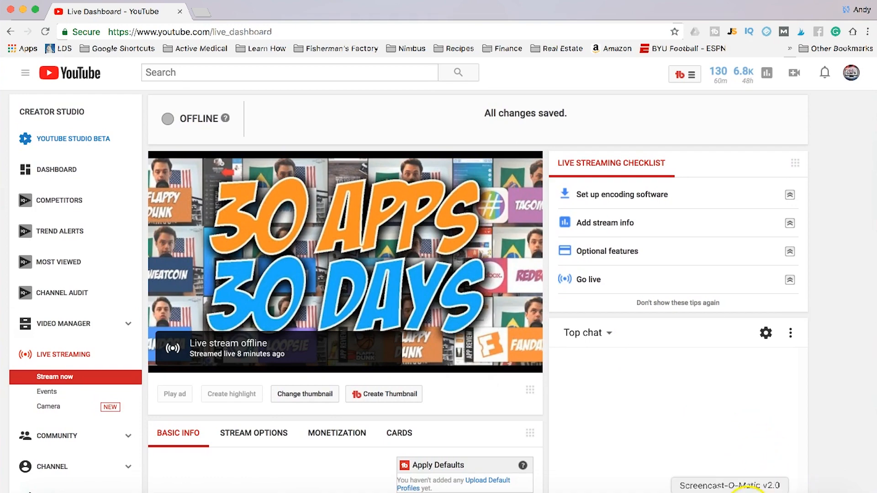
# Step: Switch to OBS and examine the source types that can be added to the scene, without adding one
pyautogui.click(701, 492)
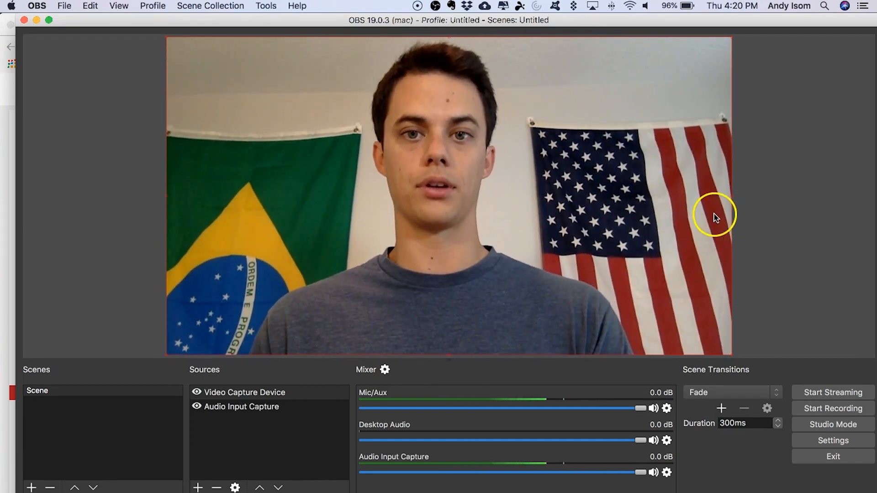
pyautogui.click(243, 410)
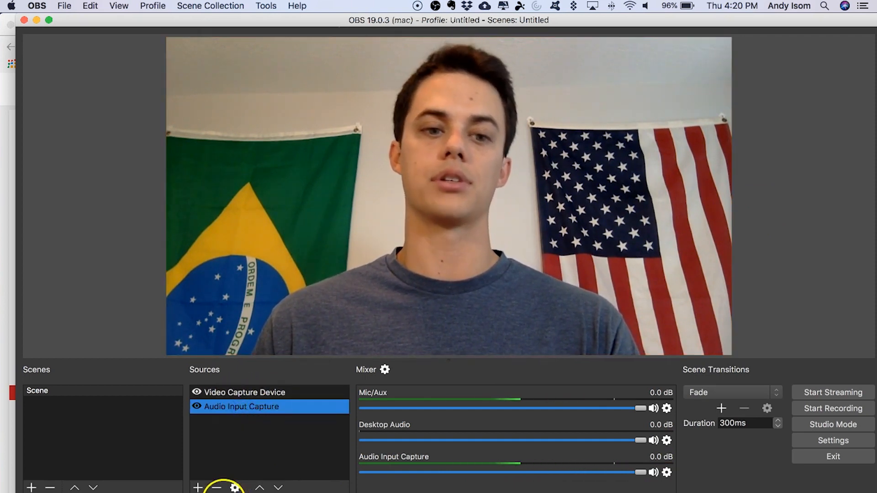
pyautogui.click(197, 488)
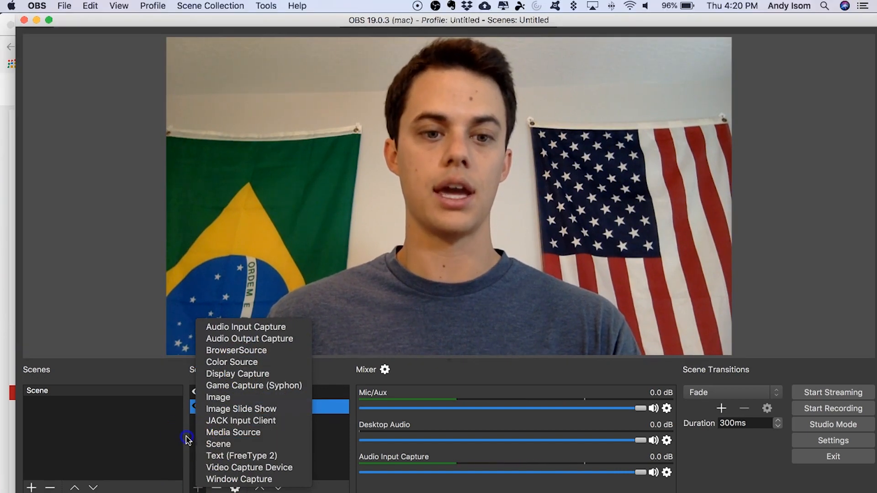
pyautogui.click(186, 439)
pyautogui.click(229, 434)
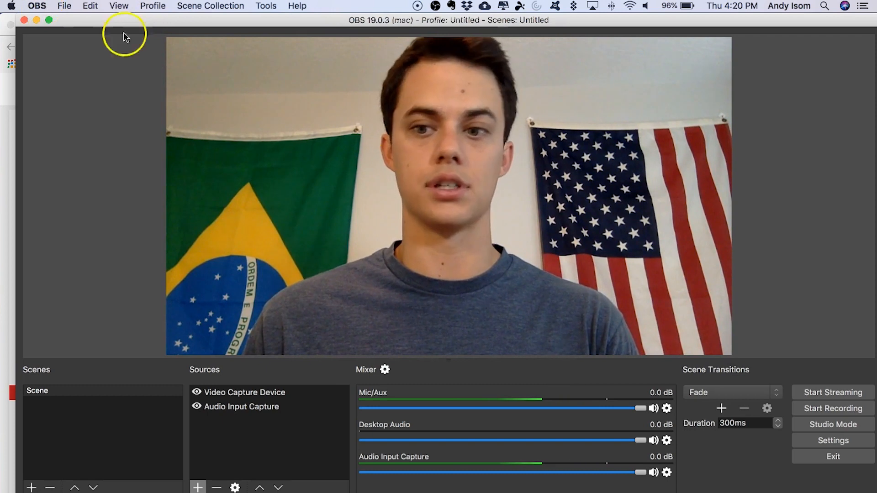
# Step: Open the OBS stream settings and choose Custom Streaming Server as the stream type
pyautogui.click(822, 442)
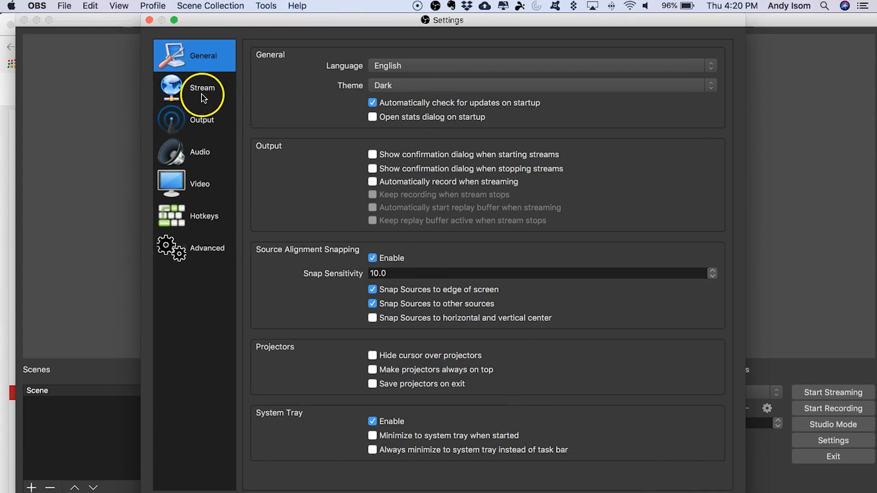
pyautogui.click(204, 91)
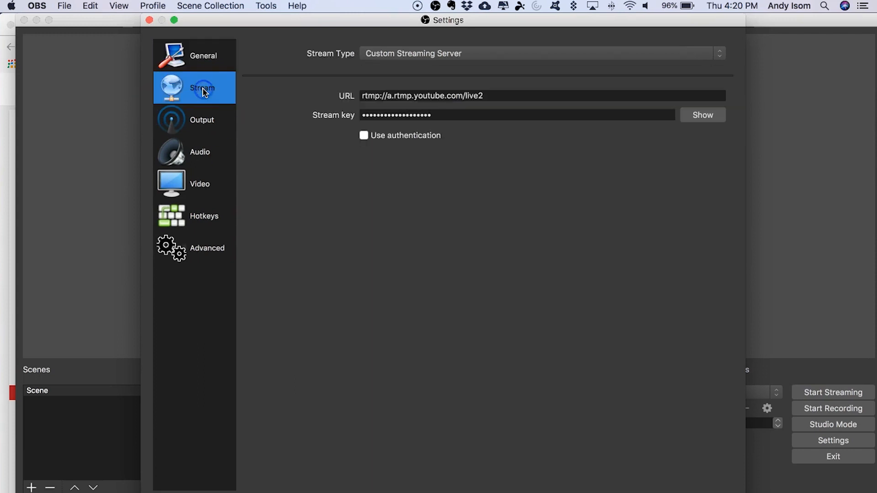
pyautogui.click(436, 59)
pyautogui.click(432, 55)
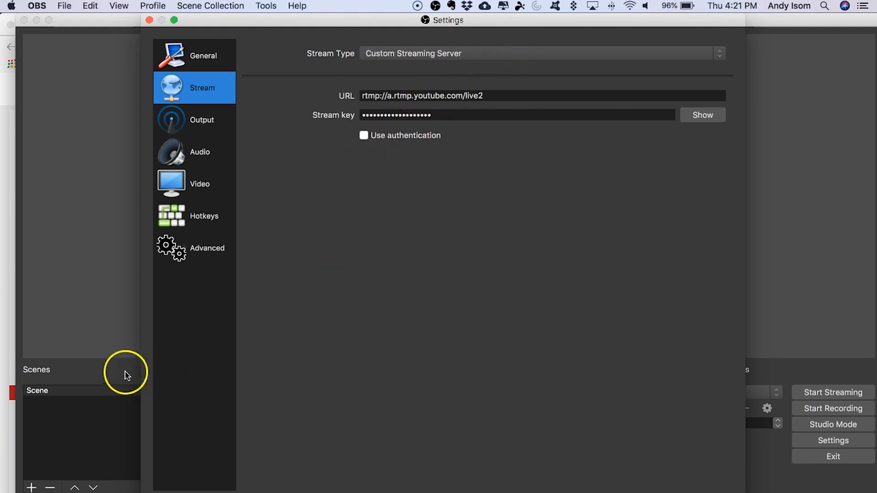
# Step: Switch to the YouTube live dashboard in Chrome and select the server URL in the encoder setup
pyautogui.click(4, 356)
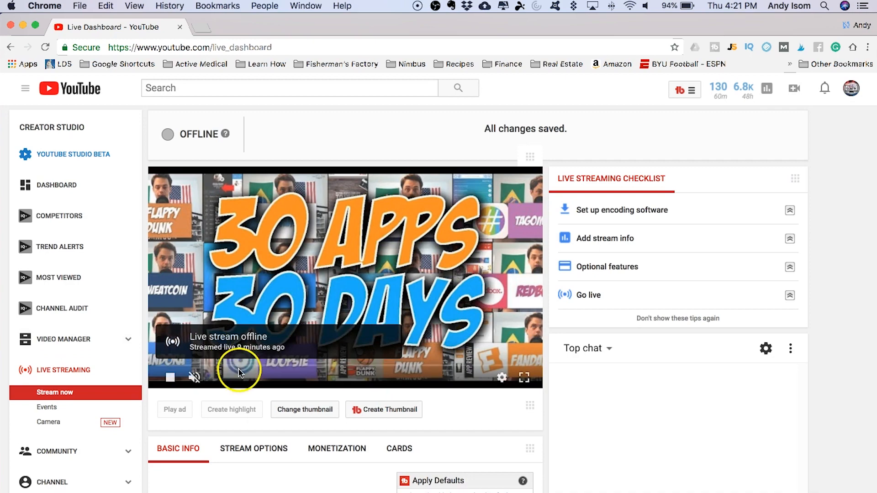
pyautogui.scroll(-4, 343, 390)
pyautogui.scroll(-6, 344, 390)
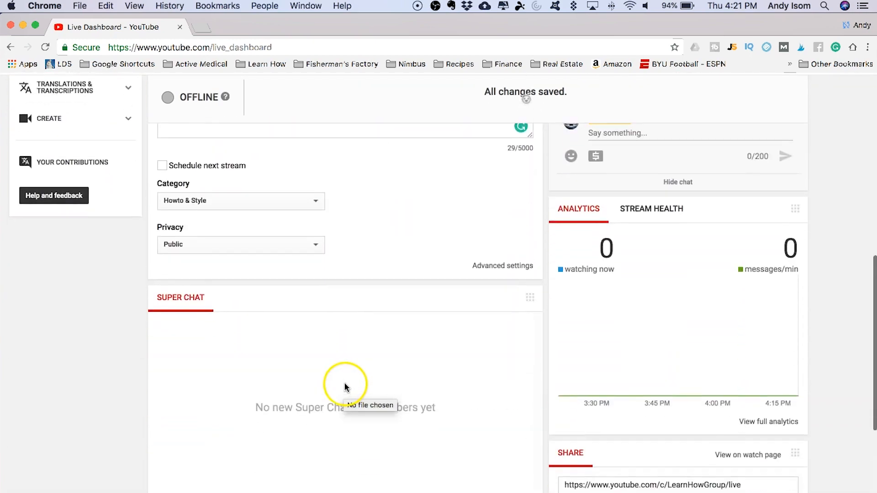
pyautogui.scroll(-5, 121, 384)
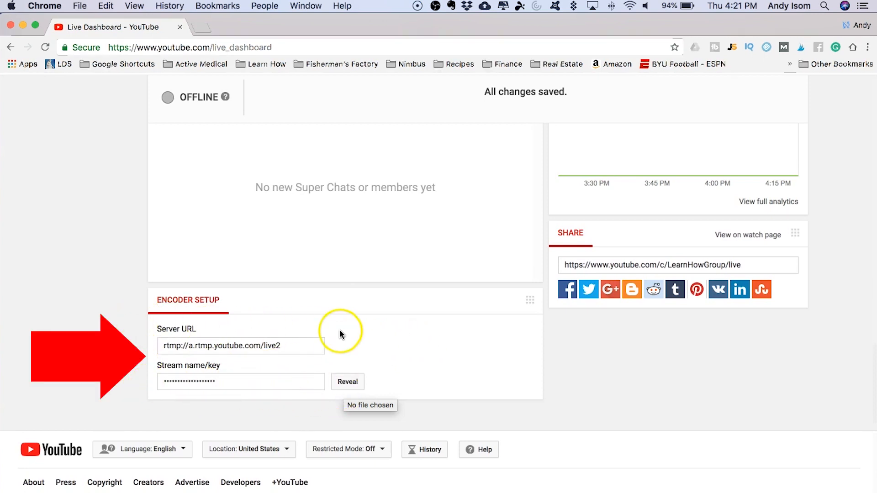
pyautogui.moveTo(286, 346); pyautogui.dragTo(152, 343)
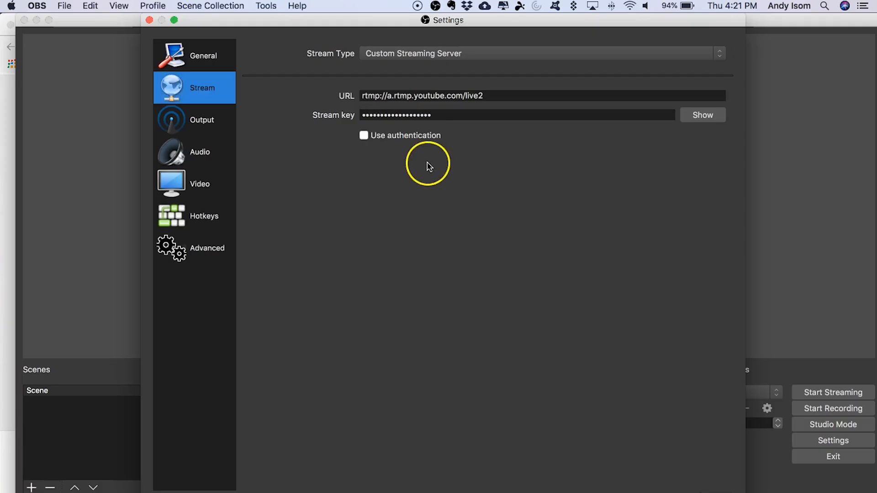
# Step: Check the server URL and stream key in the YouTube encoder setup in Chrome, then return to OBS and confirm the stream settings
pyautogui.click(12, 391)
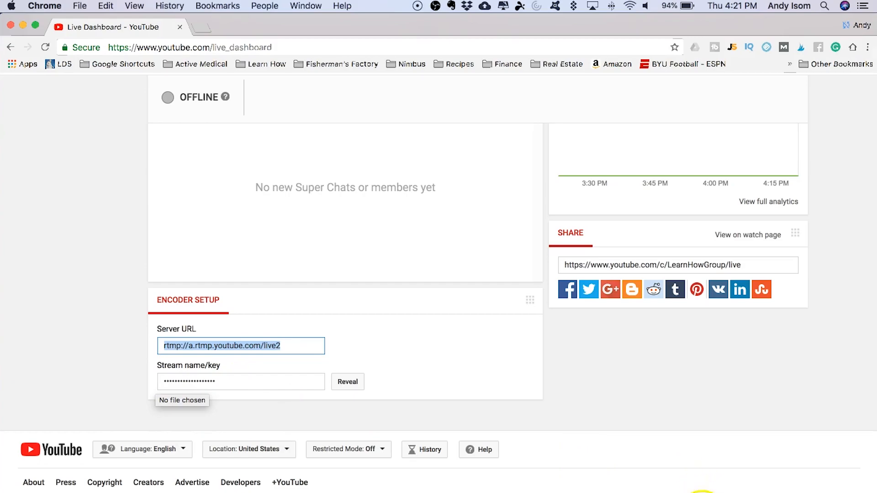
pyautogui.click(704, 492)
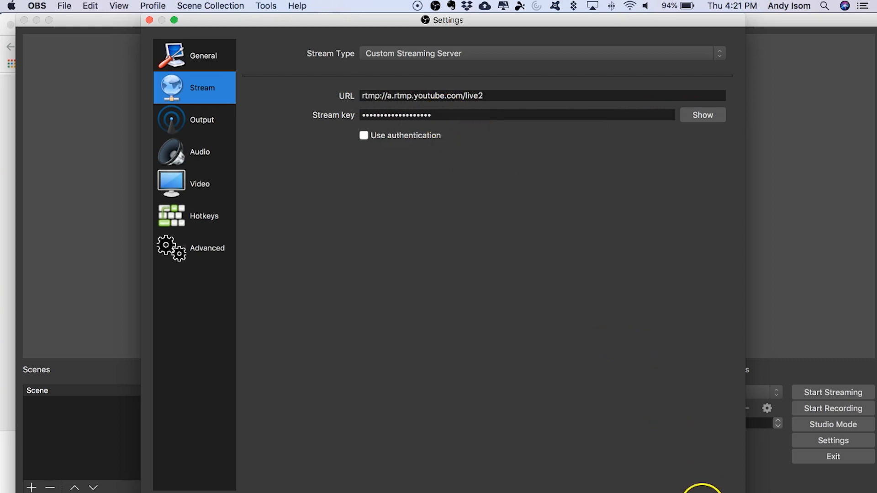
pyautogui.click(711, 492)
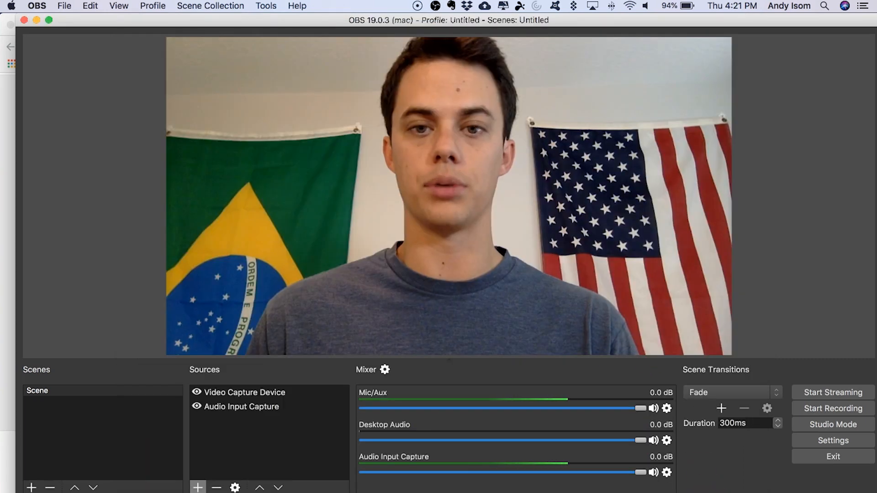
# Step: Check the stream status on the YouTube live dashboard in Chrome, then switch back to OBS and start streaming
pyautogui.click(4, 433)
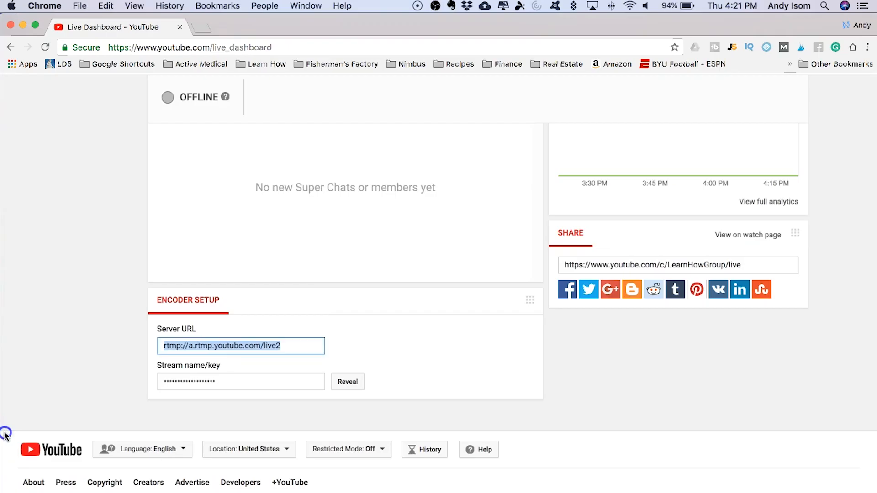
pyautogui.scroll(10, 309, 297)
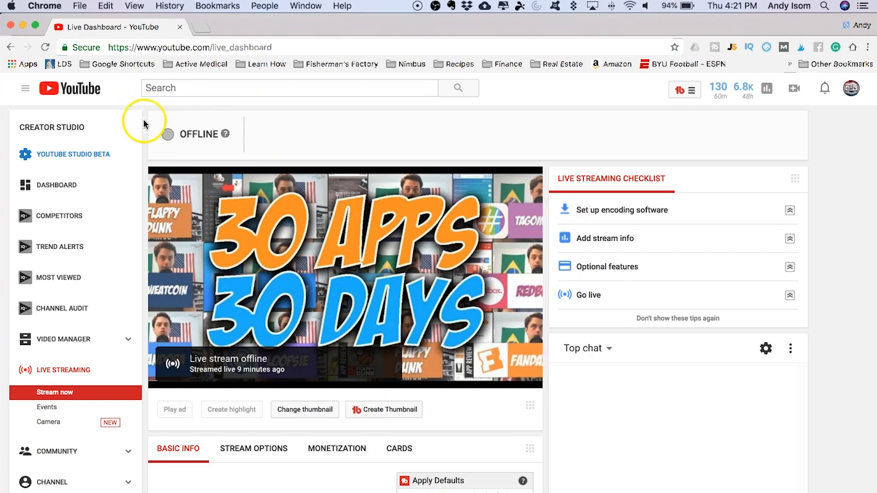
pyautogui.click(713, 492)
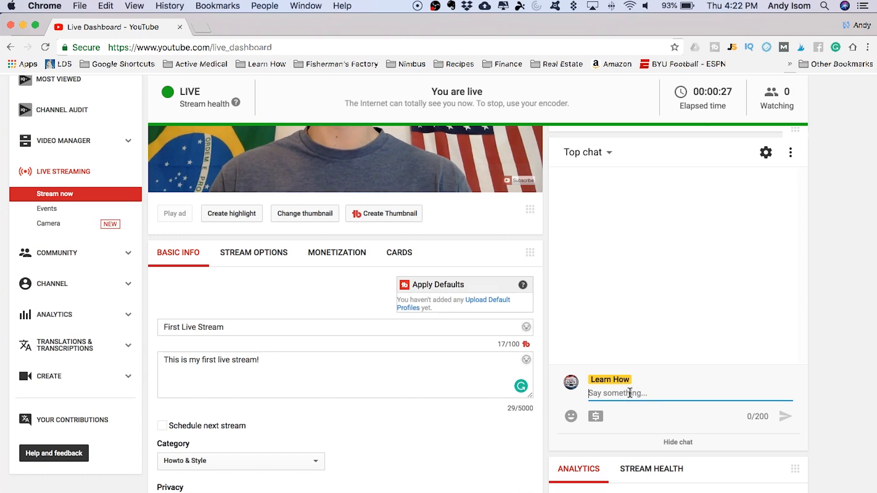
# Step: Post the message "Leave comments" in the live chat
pyautogui.write('e c')
pyautogui.press('BackSpace')
pyautogui.write('comments')
pyautogui.press('Return')
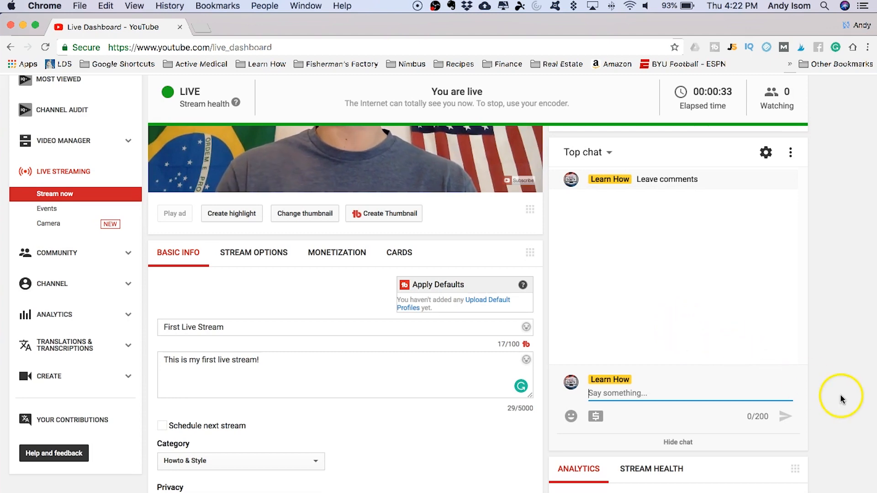
# Step: Examine the live stream's analytics, Super Chat, share and encoder setup sections on the dashboard
pyautogui.scroll(-5, 836, 402)
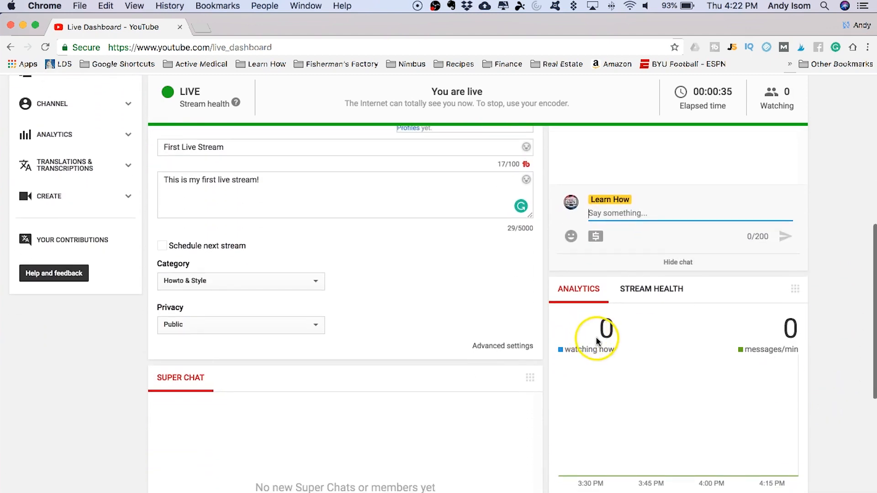
pyautogui.scroll(-6, 600, 338)
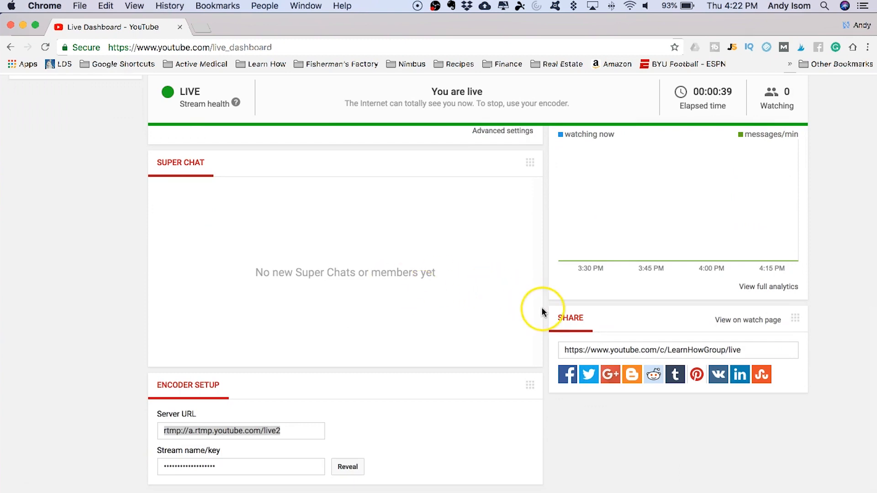
pyautogui.scroll(6, 542, 307)
pyautogui.scroll(1, 542, 312)
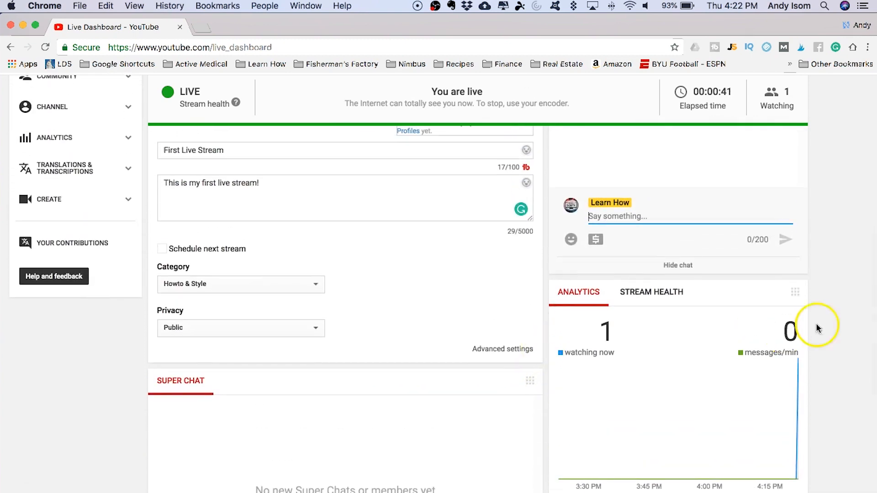
pyautogui.scroll(7, 825, 323)
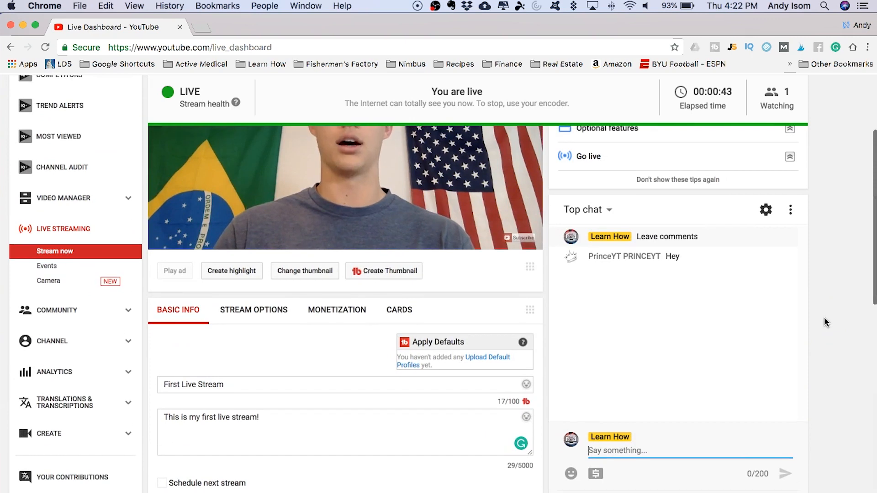
# Step: Monitor the live preview, the viewer count and the incoming chat messages on the dashboard
pyautogui.scroll(2, 825, 322)
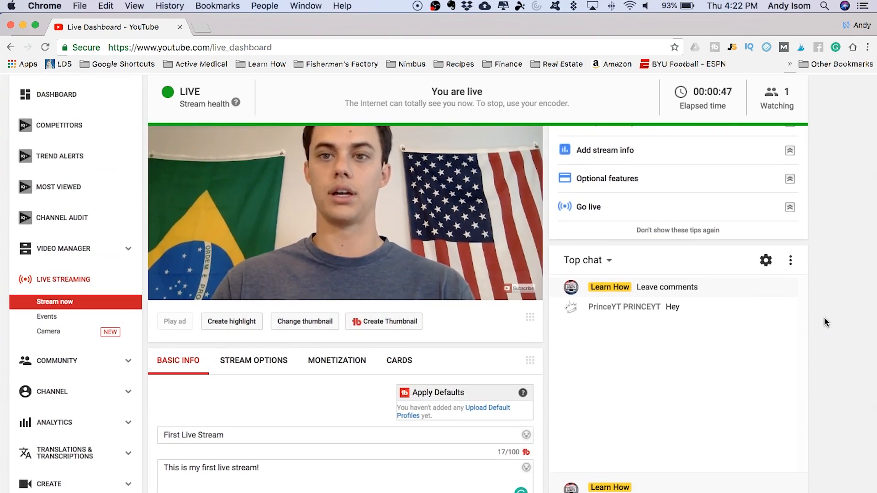
pyautogui.scroll(-1, 825, 318)
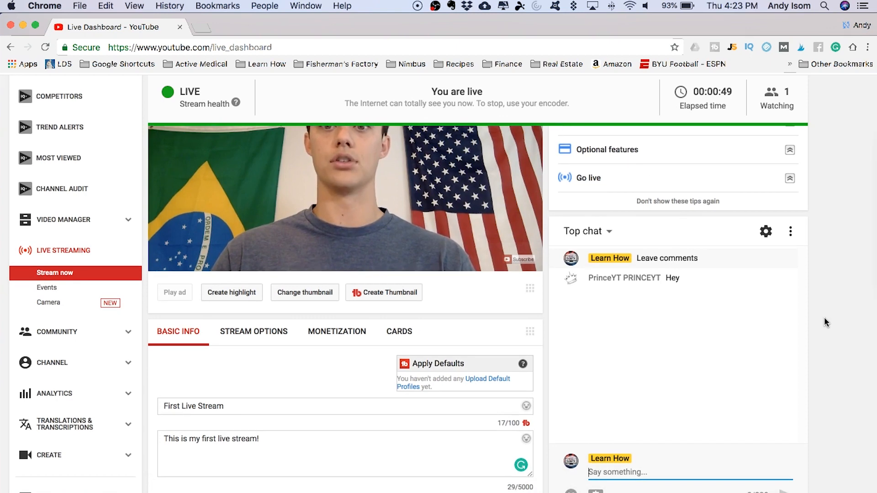
pyautogui.scroll(1, 825, 323)
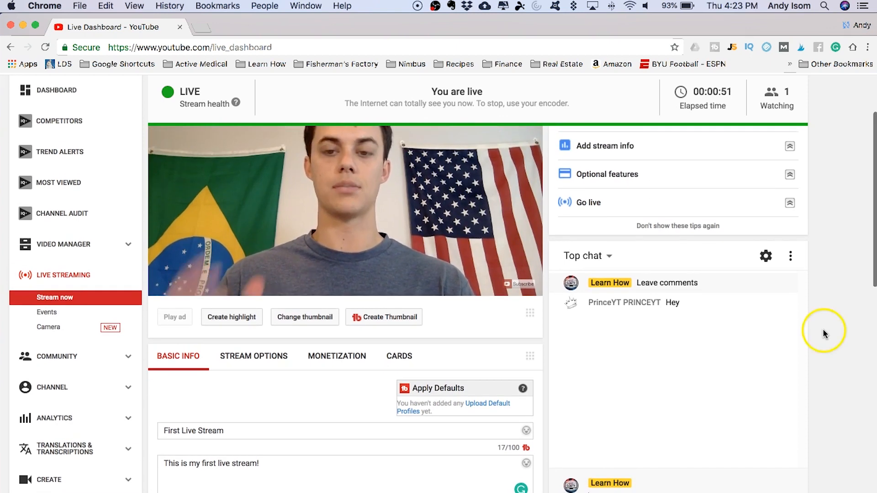
pyautogui.scroll(1, 823, 330)
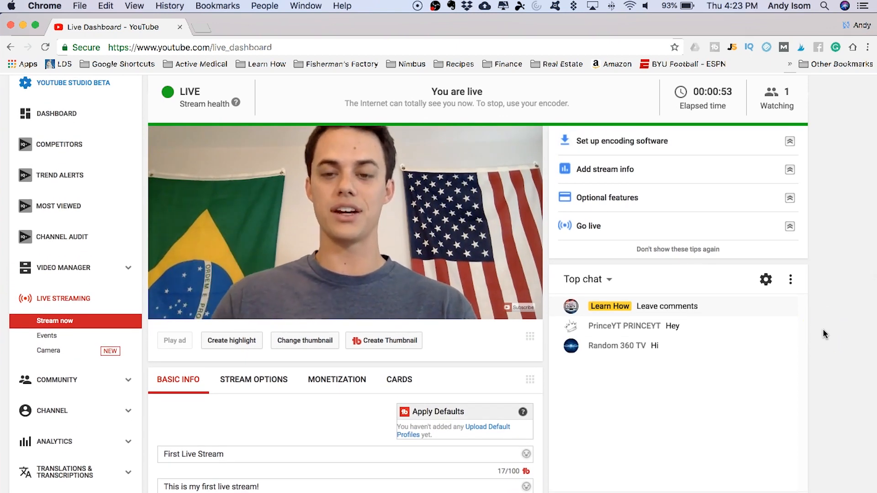
pyautogui.scroll(-1, 823, 332)
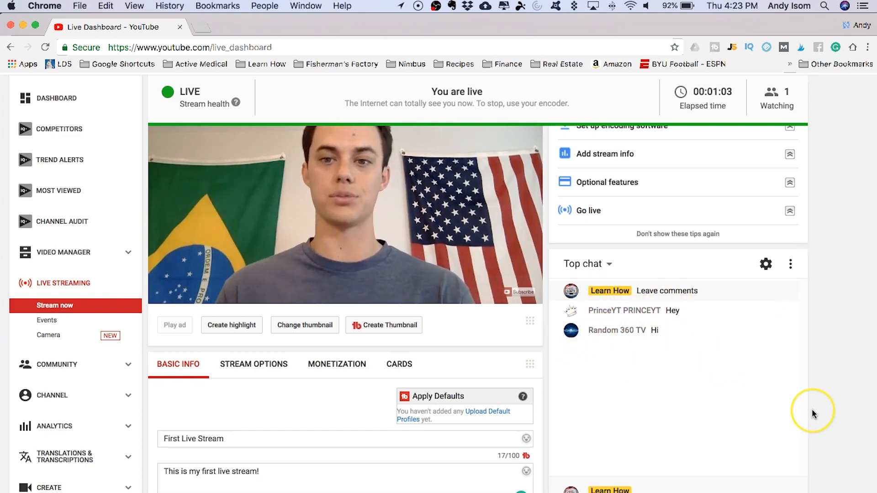
pyautogui.scroll(-2, 812, 411)
pyautogui.scroll(-3, 812, 411)
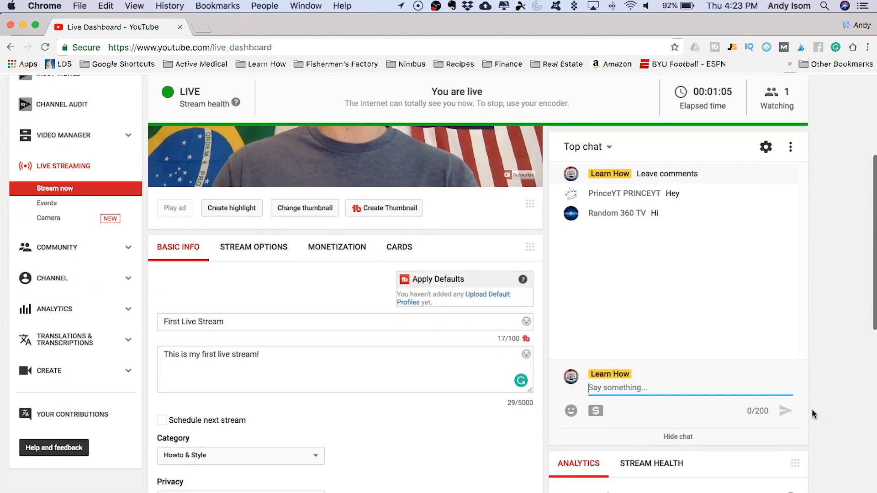
pyautogui.scroll(-1, 812, 410)
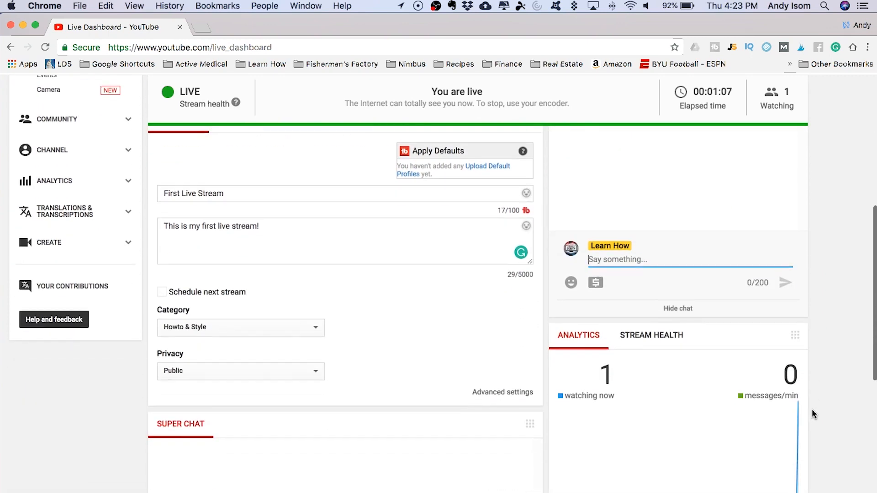
pyautogui.scroll(3, 812, 409)
pyautogui.scroll(5, 812, 409)
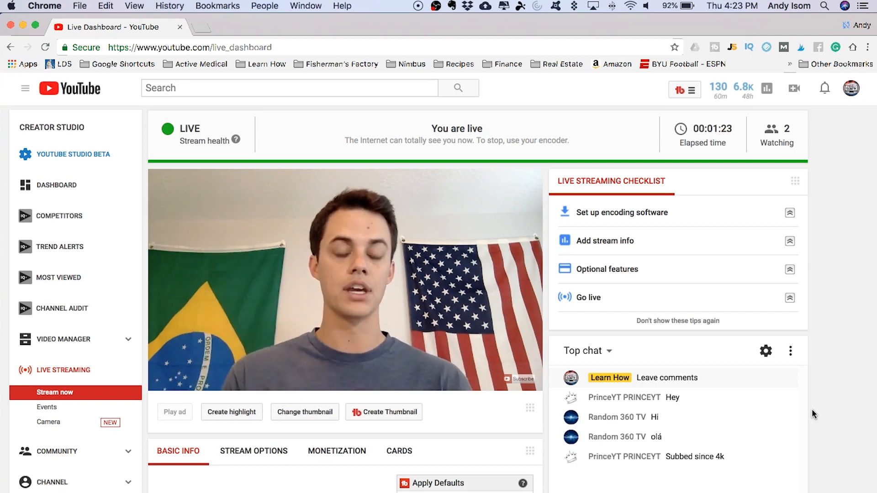
pyautogui.scroll(-4, 812, 409)
pyautogui.scroll(-1, 812, 410)
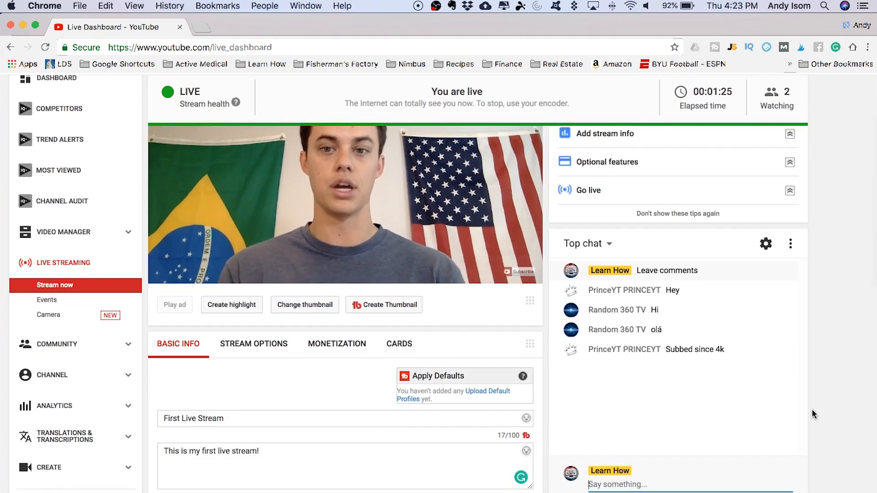
# Step: Switch to OBS and stop streaming, then return to the YouTube live dashboard in Chrome to check the stream status
pyautogui.click(794, 408)
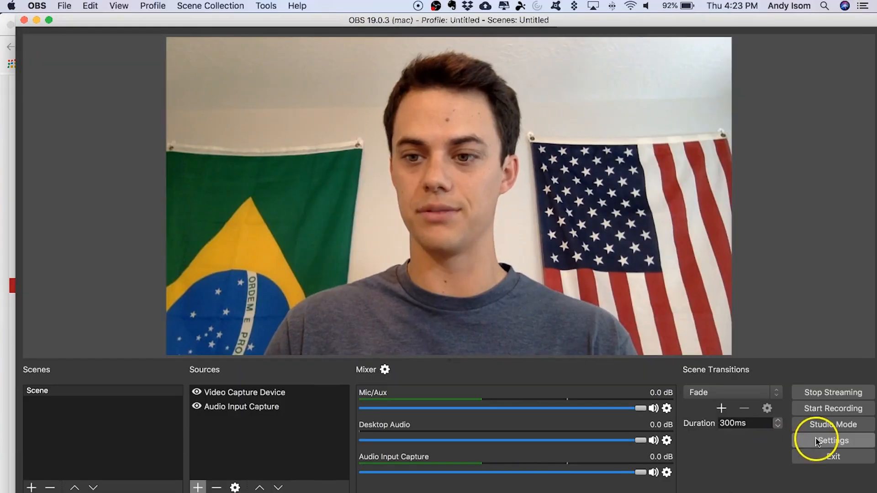
pyautogui.click(830, 394)
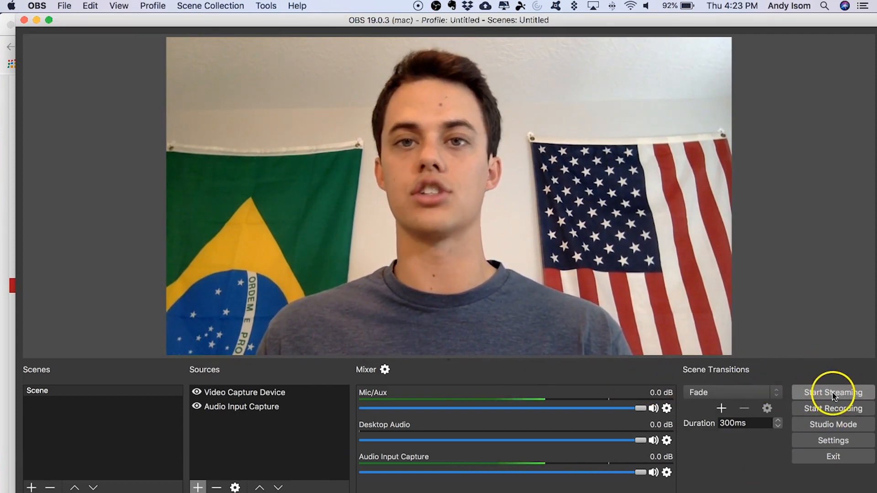
pyautogui.click(12, 284)
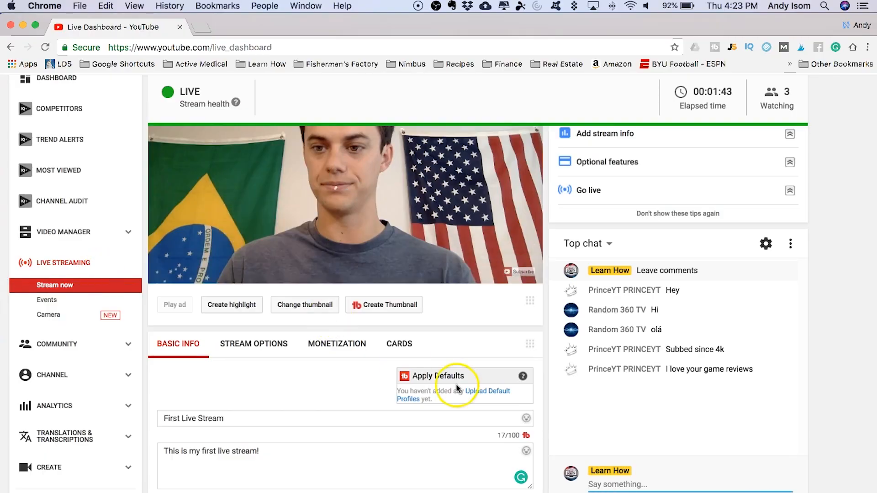
pyautogui.scroll(5, 452, 385)
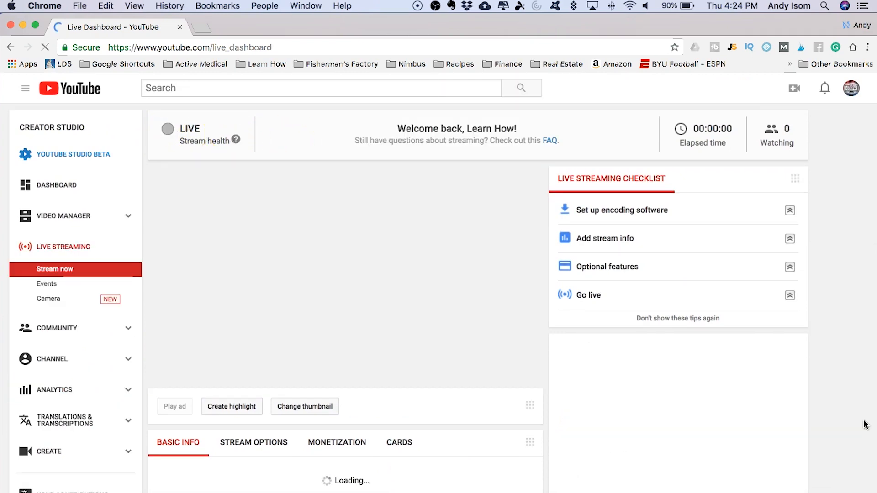
# Step: Review the reloaded dashboard's stream status, chat, basic info and analytics for the finished stream
pyautogui.scroll(-3, 815, 404)
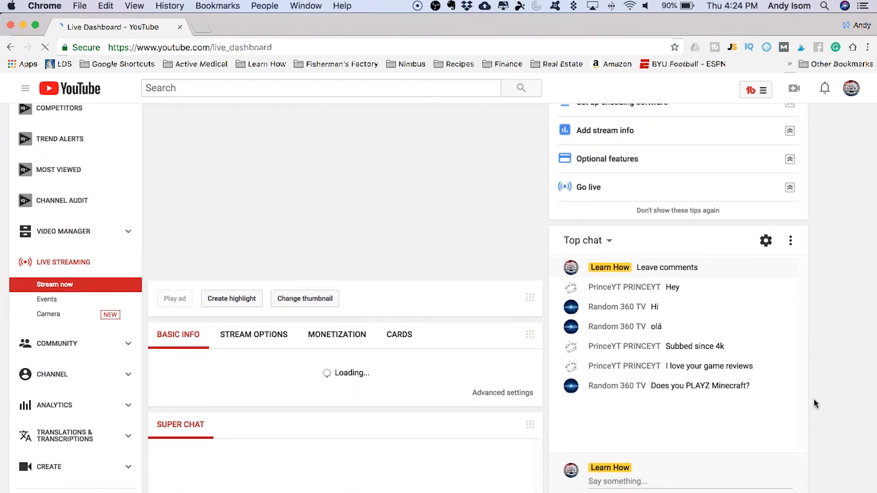
pyautogui.scroll(-1, 815, 404)
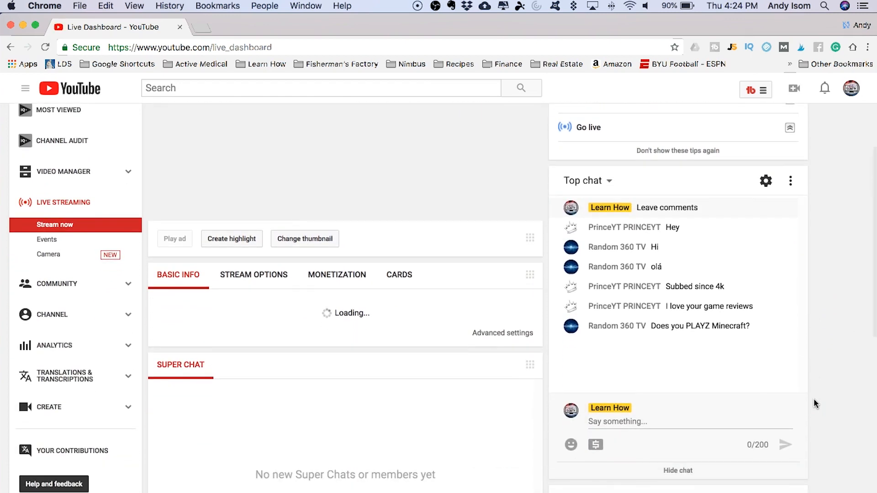
pyautogui.scroll(-4, 326, 452)
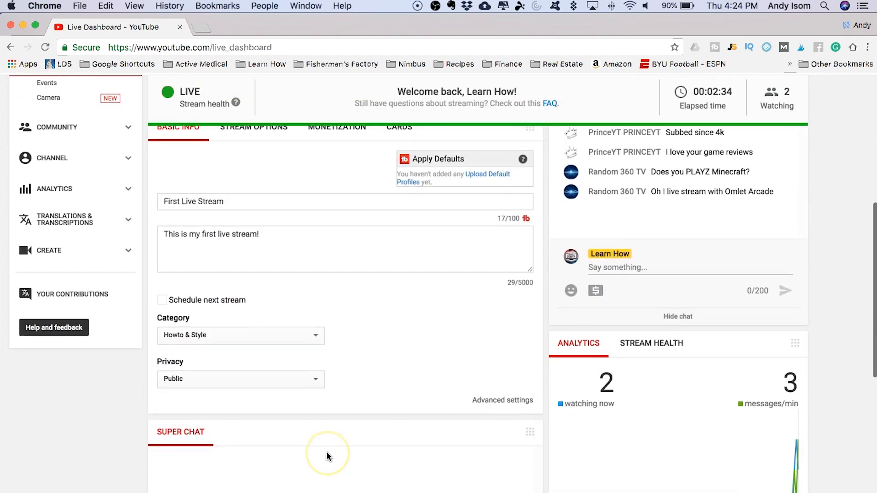
pyautogui.click(481, 387)
pyautogui.click(319, 26)
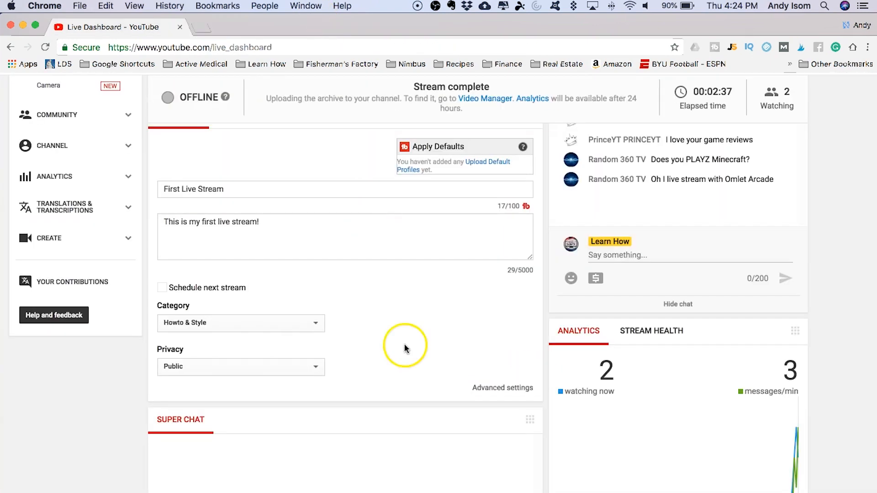
pyautogui.scroll(-1, 485, 390)
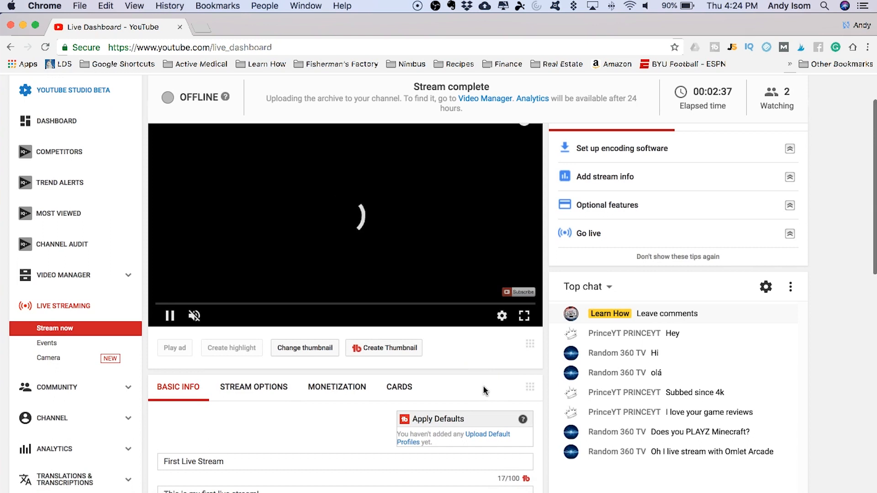